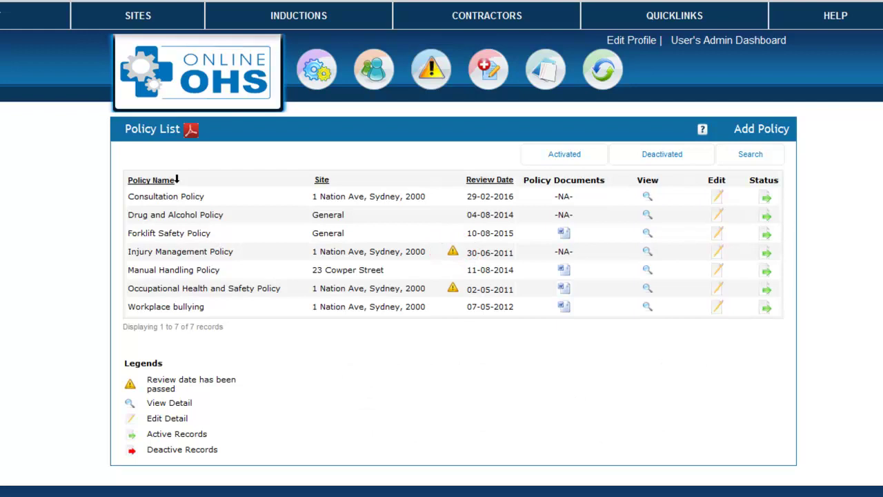
# - Go back to the Admin Panel using the User's Admin Dashboard link in the header
pyautogui.click(735, 41)
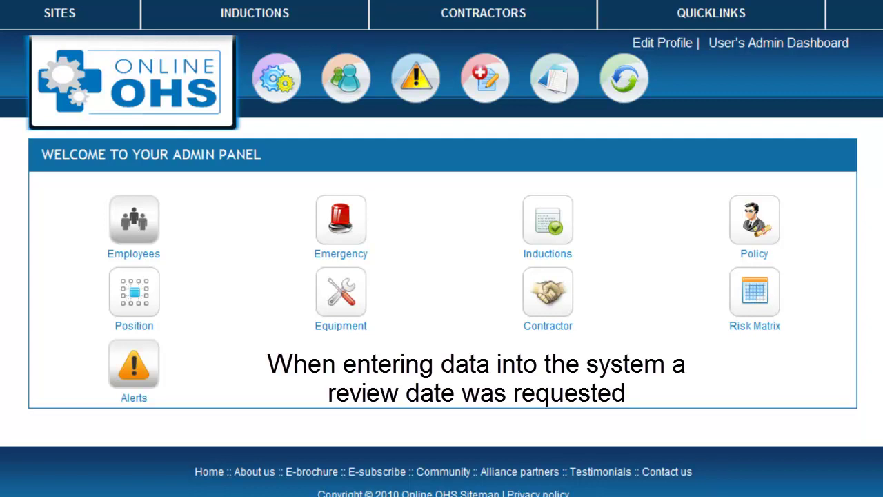
# - Open Manage Alerts from the Admin Panel, then choose the incident register from the header menu
pyautogui.click(140, 362)
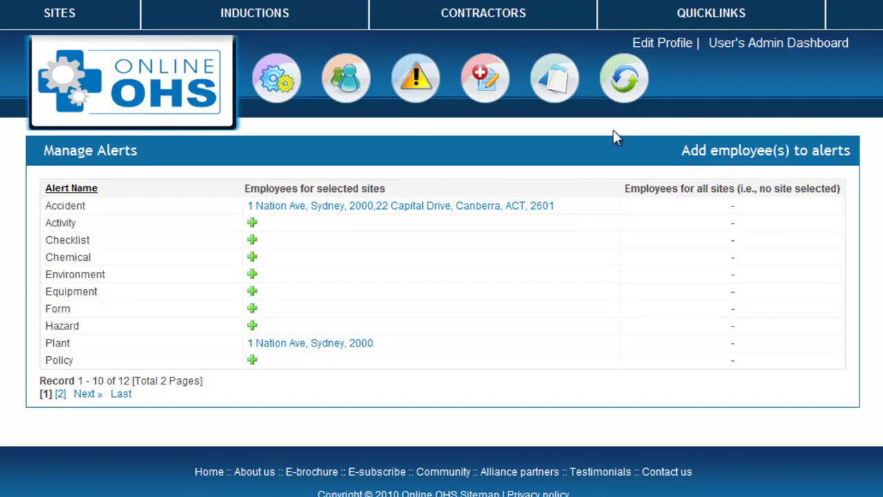
pyautogui.moveTo(499, 89)
pyautogui.click(489, 121)
pyautogui.click(762, 157)
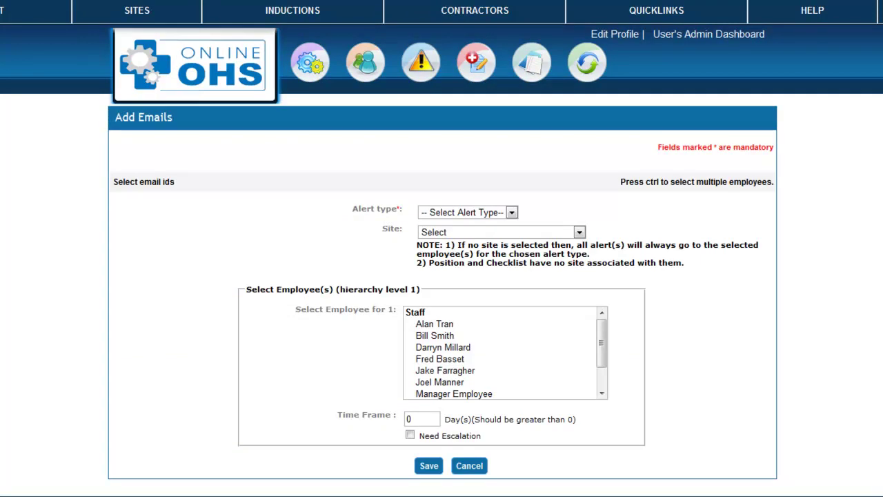
pyautogui.click(514, 213)
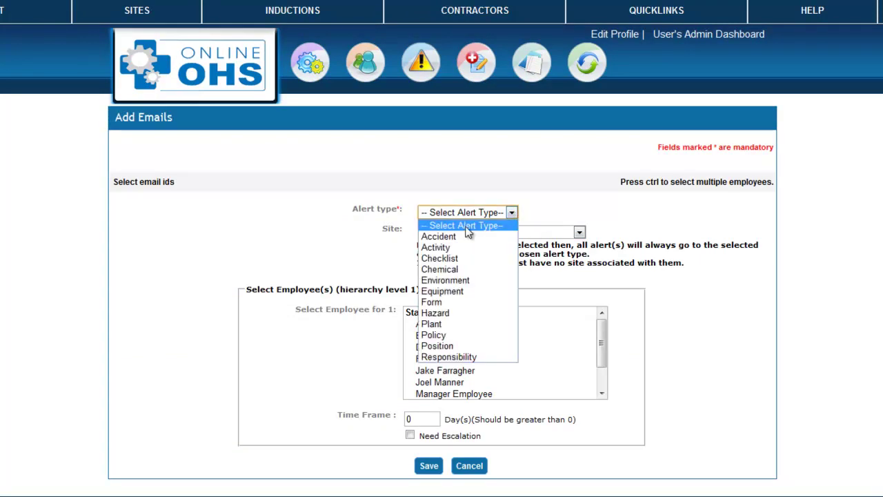
pyautogui.click(454, 237)
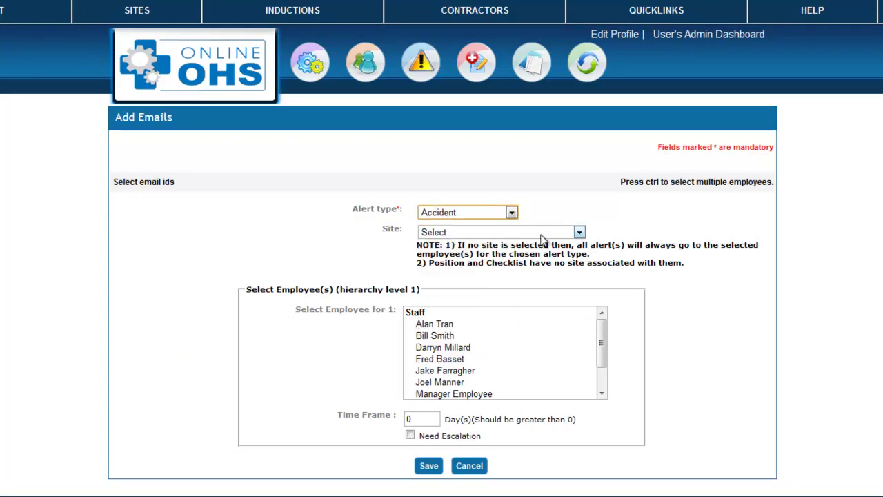
pyautogui.click(579, 232)
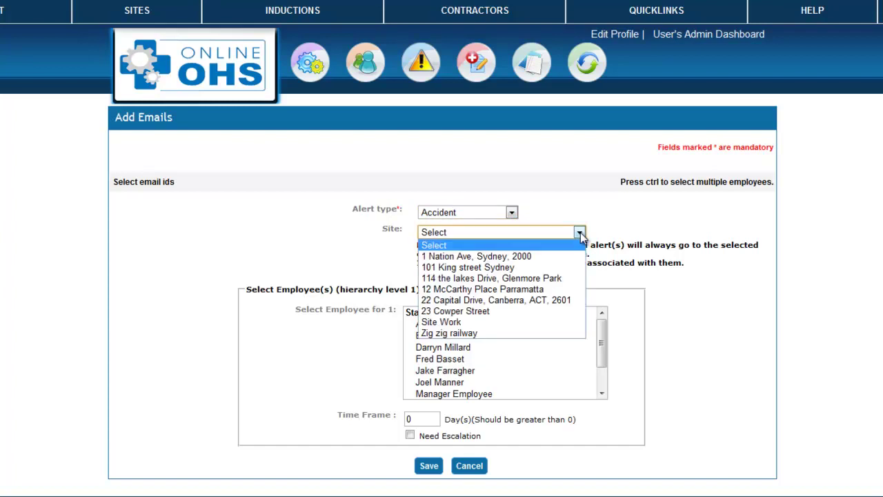
pyautogui.click(509, 256)
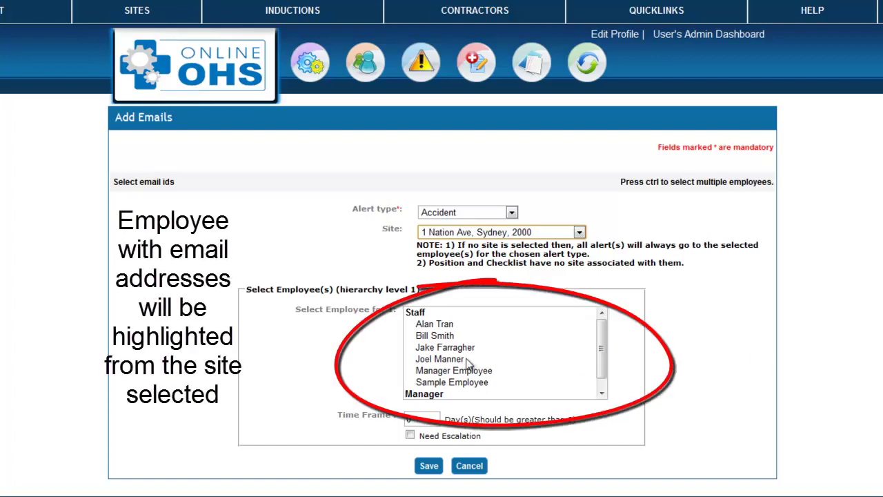
pyautogui.click(434, 326)
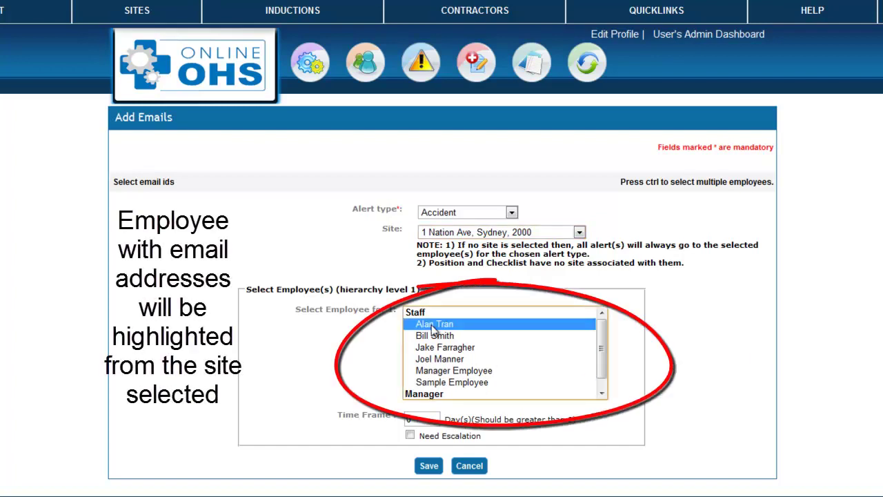
pyautogui.keyDown('ctrl'); pyautogui.click(435, 360); pyautogui.keyUp('ctrl')
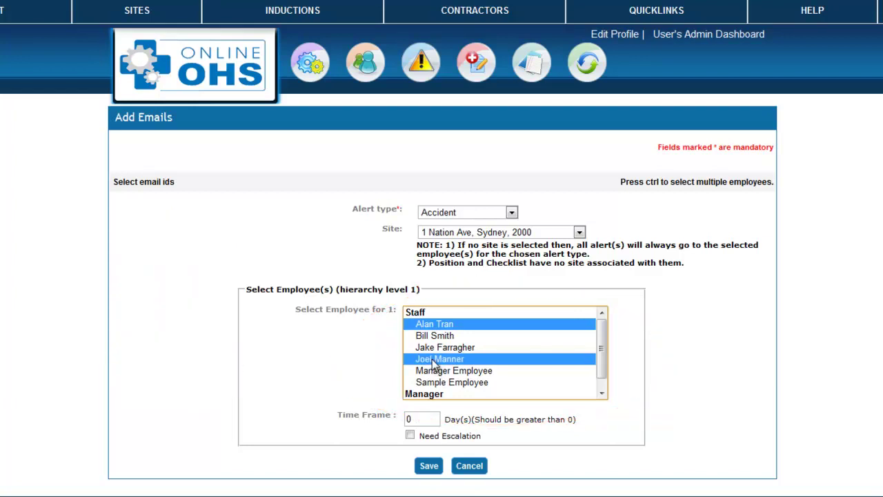
pyautogui.click(602, 392)
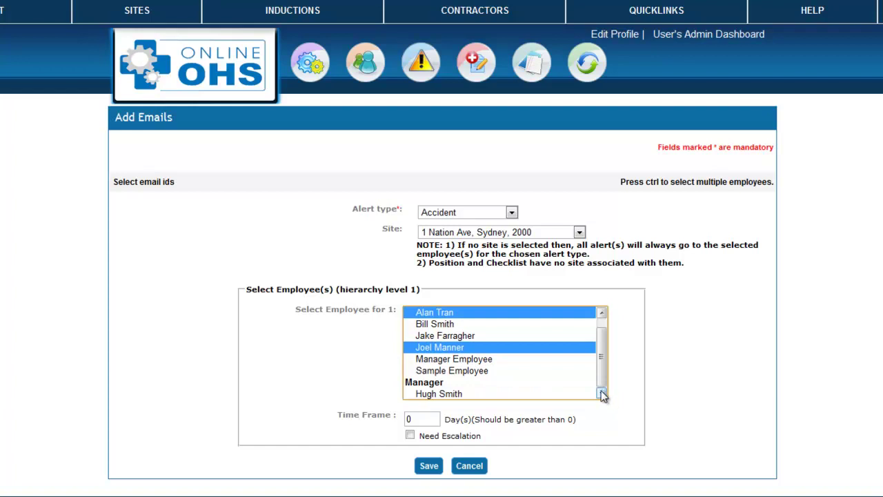
pyautogui.moveTo(415, 419); pyautogui.dragTo(405, 425)
pyautogui.write('1')
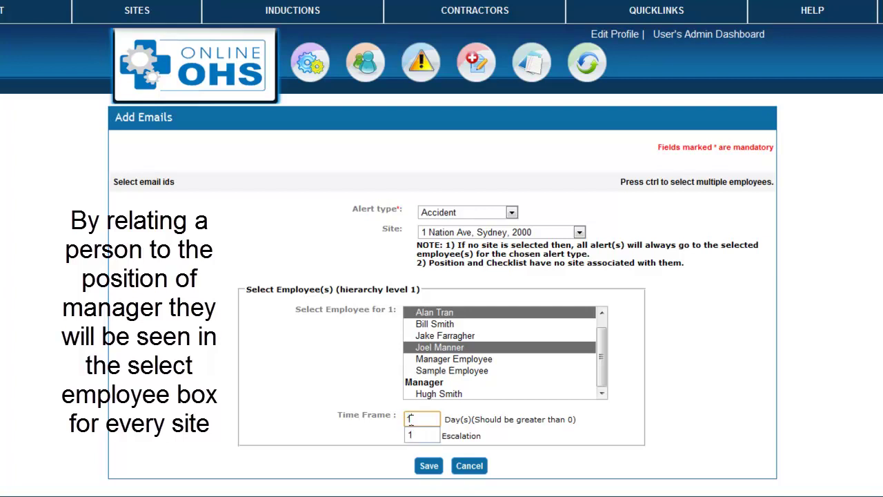
pyautogui.click(491, 435)
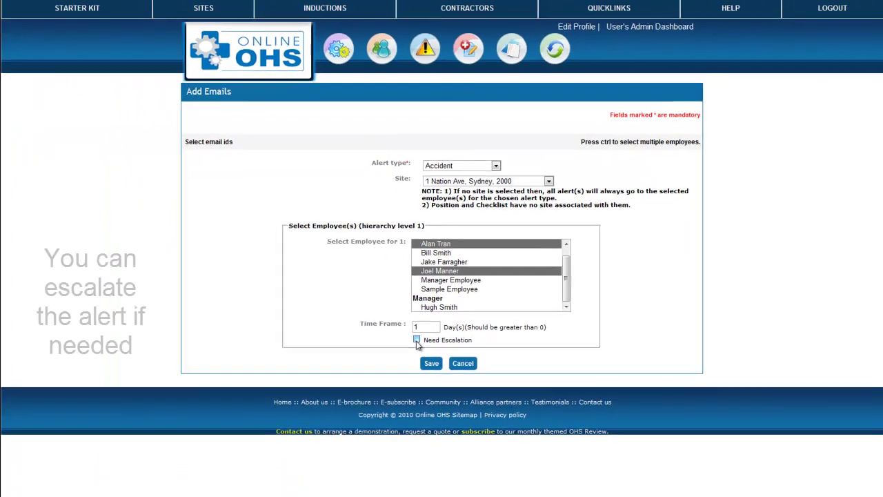
# - Leave Need Escalation unticked and save the Accident alert
pyautogui.click(417, 340)
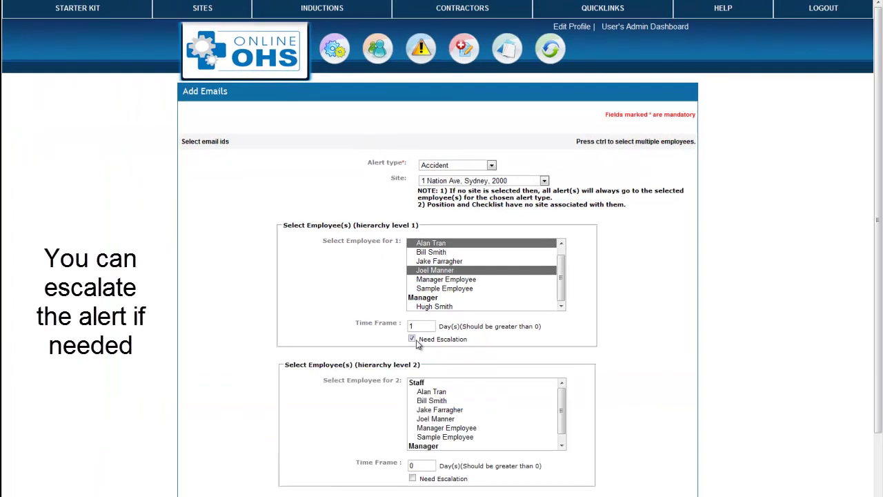
pyautogui.click(414, 341)
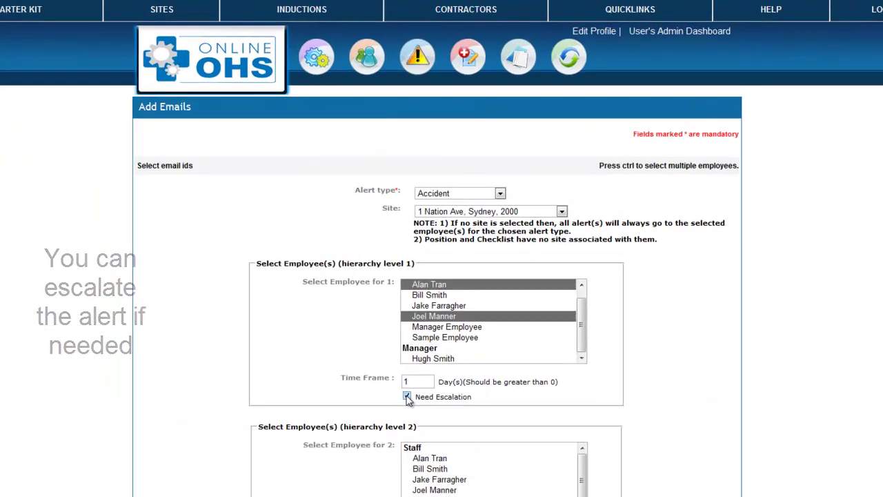
pyautogui.click(428, 474)
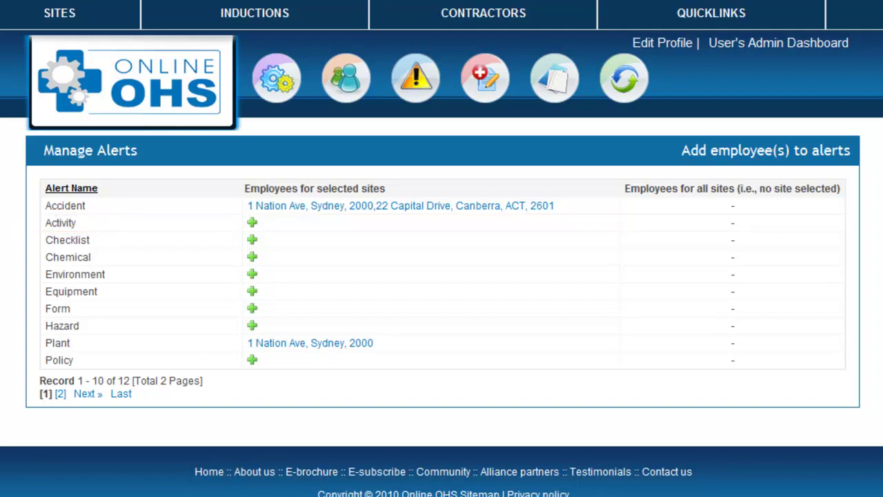
pyautogui.moveTo(445, 85)
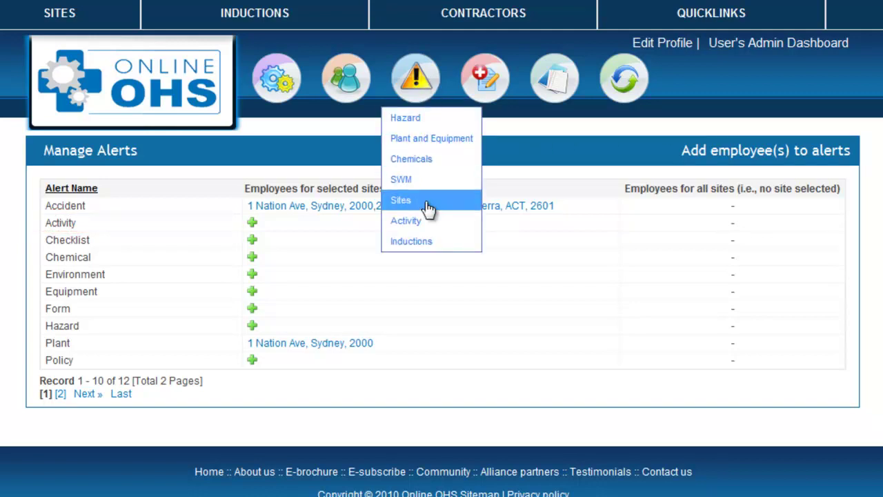
pyautogui.click(430, 221)
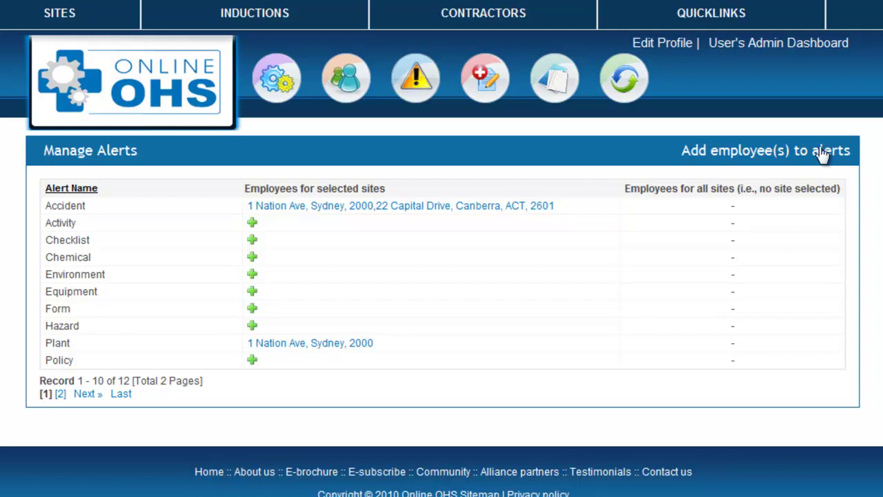
pyautogui.moveTo(559, 90)
pyautogui.click(563, 118)
pyautogui.moveTo(416, 93)
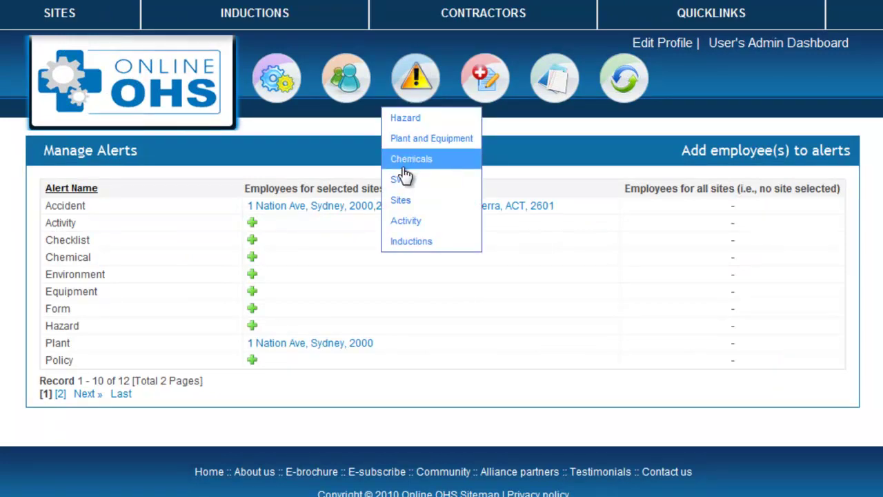
pyautogui.click(408, 165)
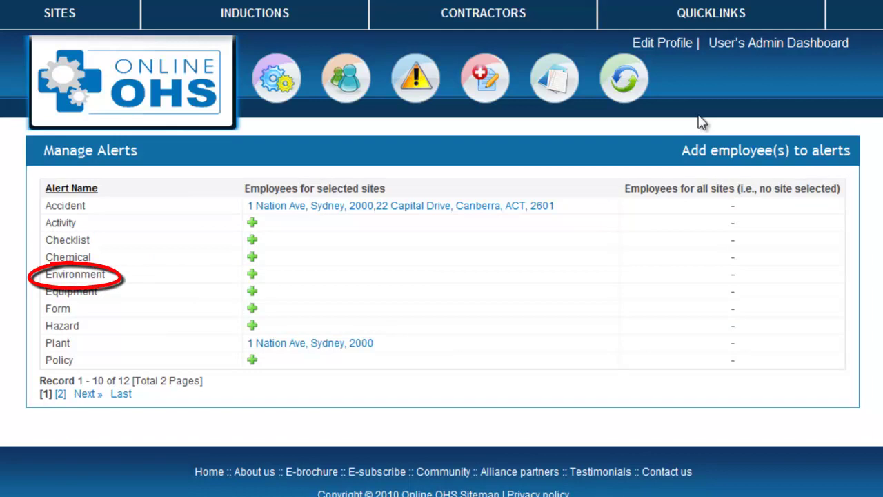
# - Open the Environmental Register from the green refresh icon menu
pyautogui.moveTo(623, 78)
pyautogui.click(630, 122)
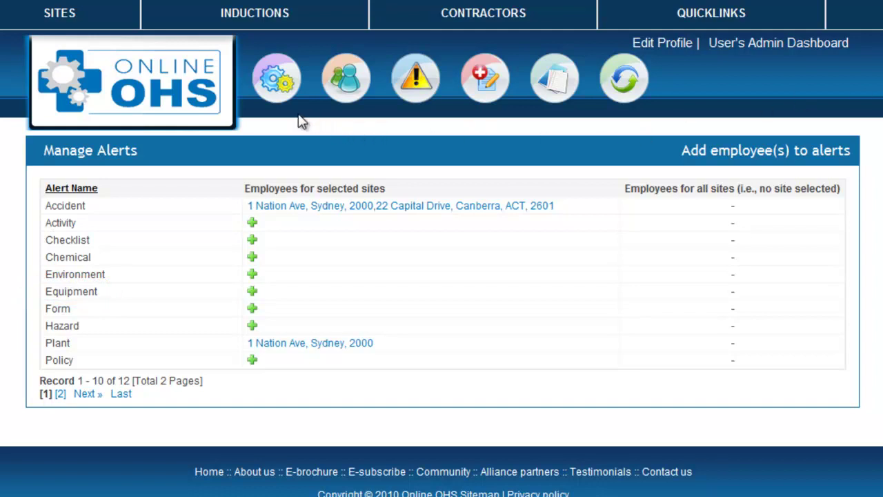
# - Open the Emergency Equipment list from the gear icon menu
pyautogui.moveTo(287, 103)
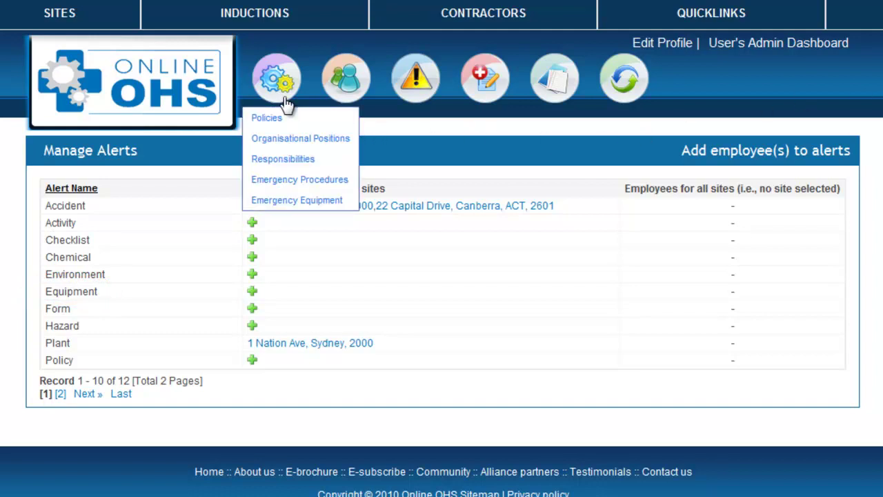
pyautogui.click(291, 200)
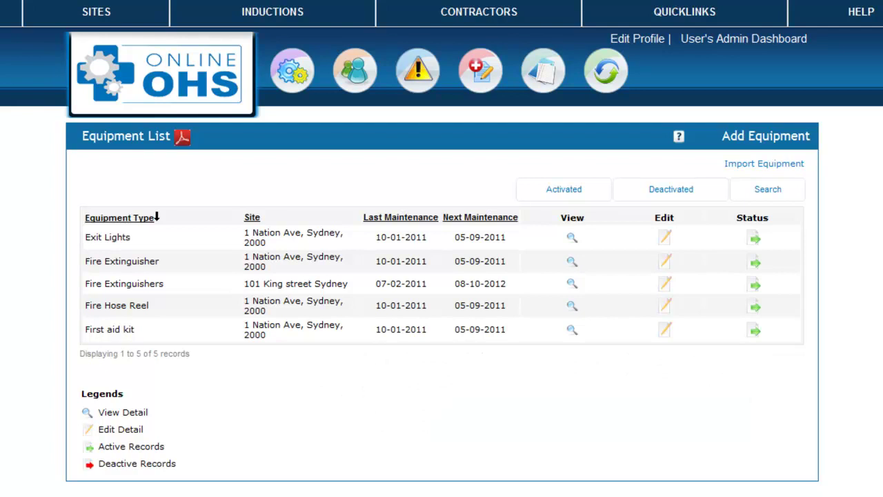
# - Add Fire Extinguishers Maintenance as responsible person on the Fire Extinguisher record and update it
pyautogui.click(665, 262)
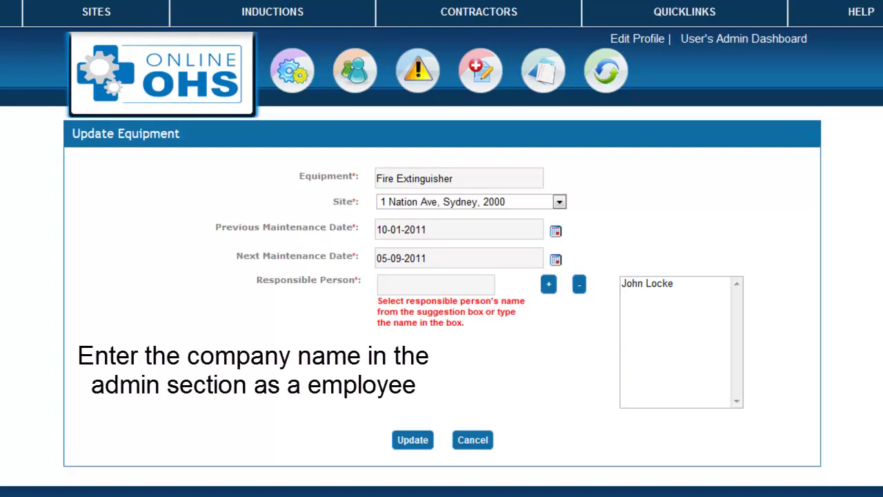
pyautogui.click(428, 285)
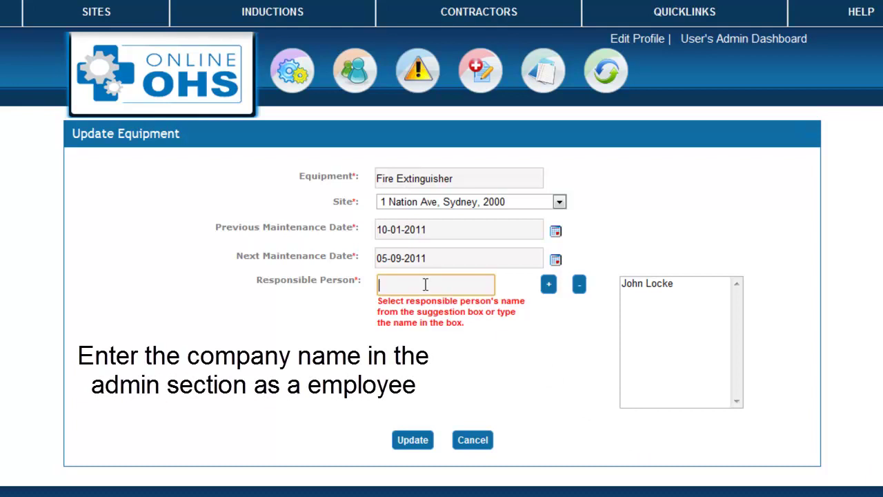
pyautogui.write('f')
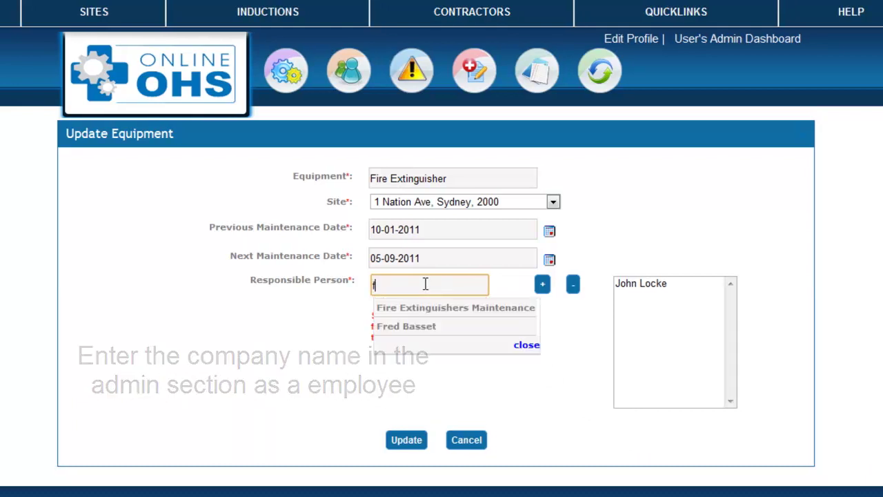
pyautogui.click(428, 308)
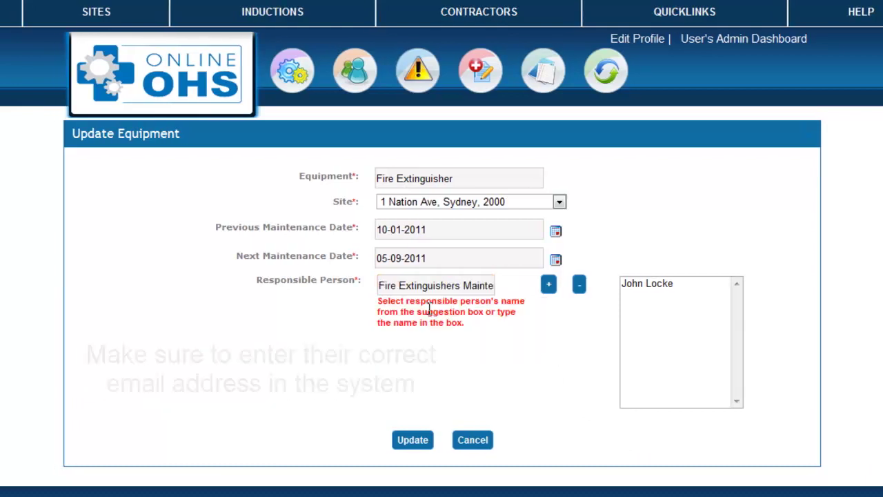
pyautogui.click(543, 285)
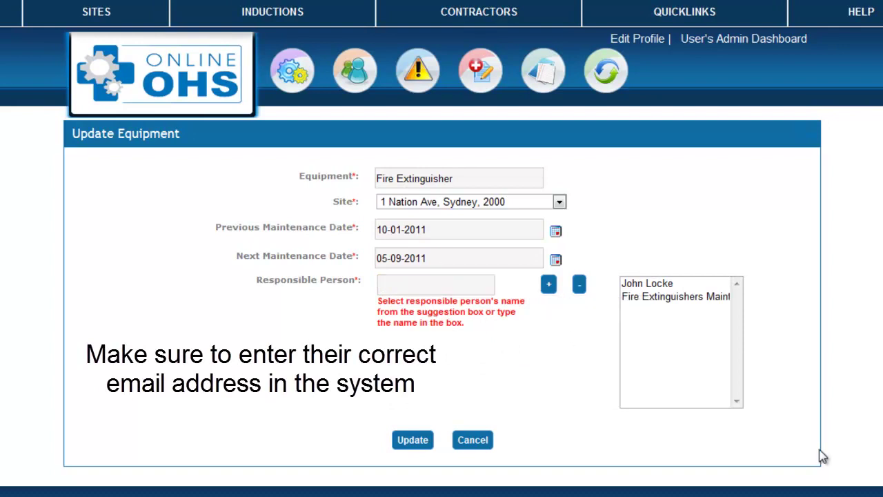
pyautogui.click(413, 441)
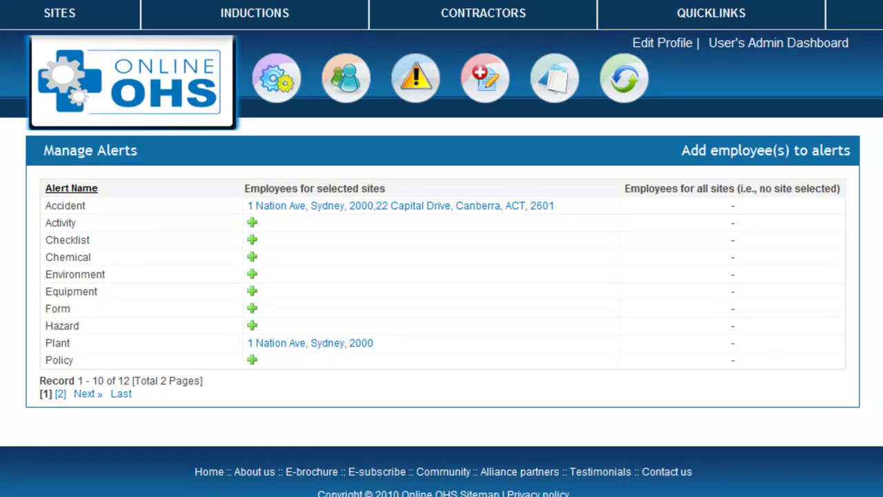
pyautogui.moveTo(566, 106)
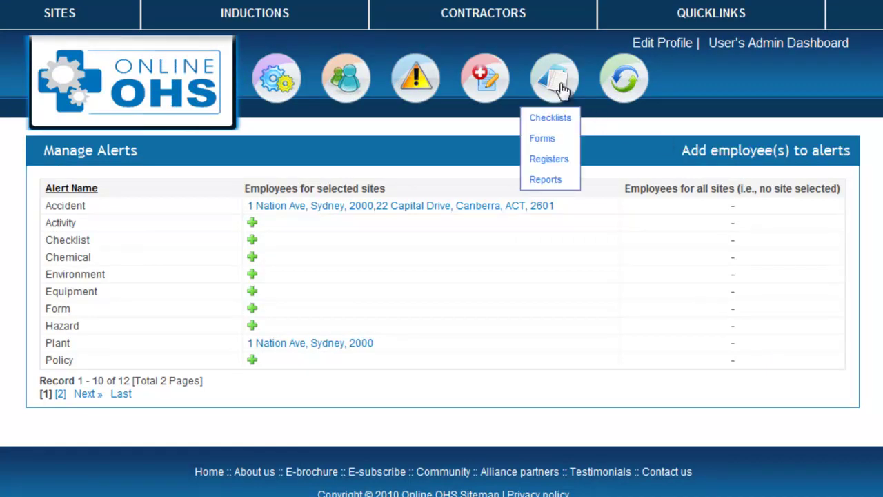
pyautogui.click(542, 139)
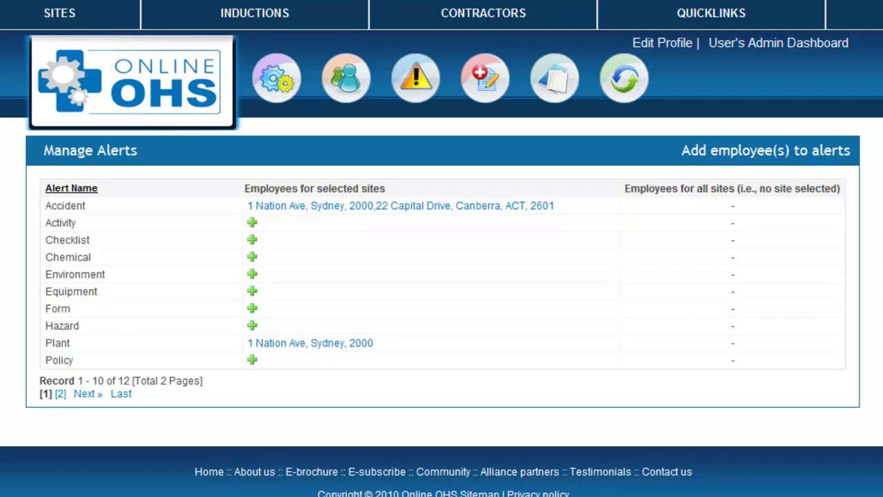
pyautogui.moveTo(416, 103)
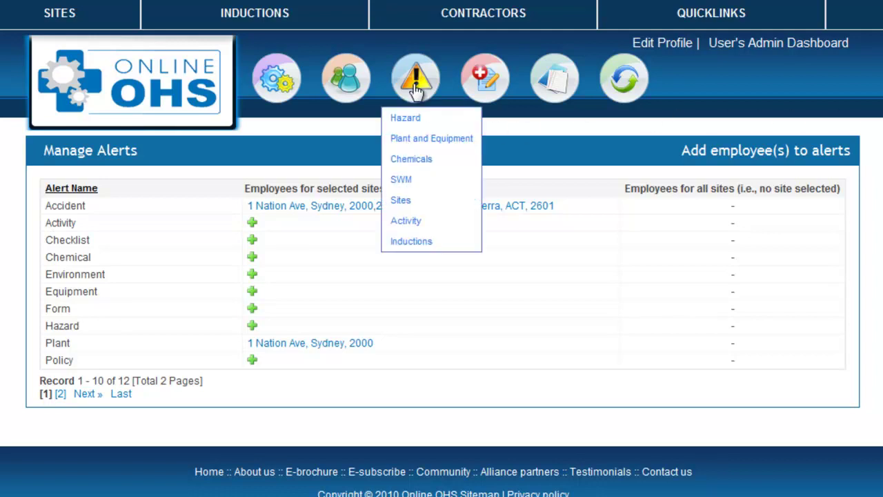
pyautogui.click(403, 117)
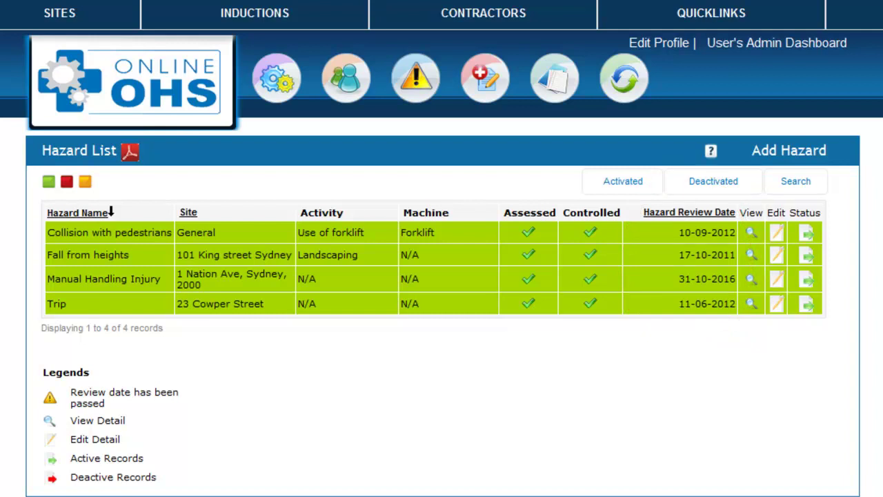
pyautogui.click(753, 233)
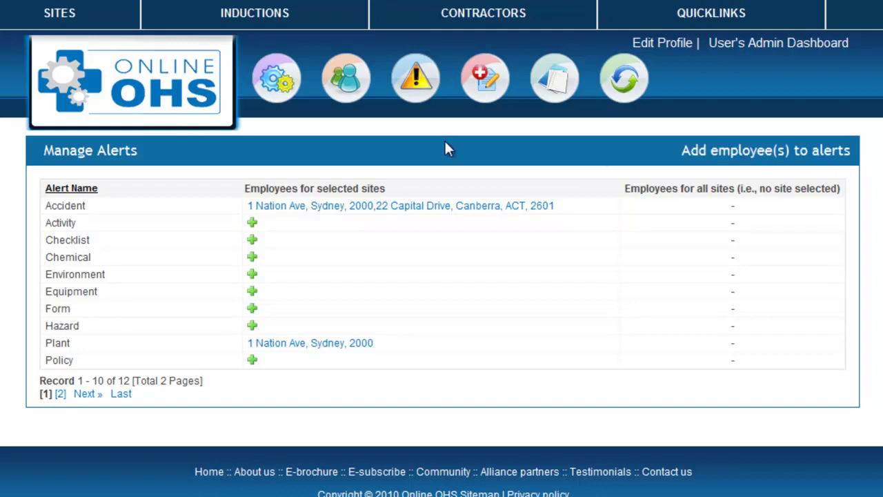
# - Review the Plant and Equipment list, then open the Policy List from the gear icon menu
pyautogui.moveTo(411, 103)
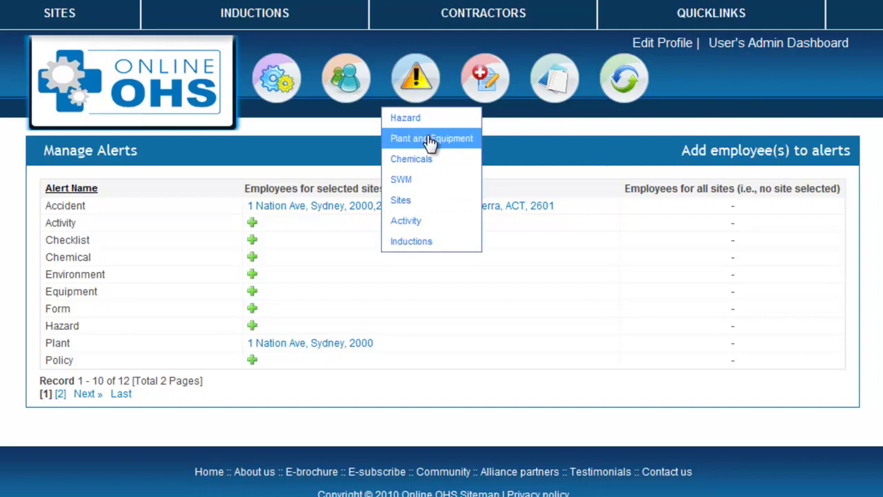
pyautogui.click(431, 140)
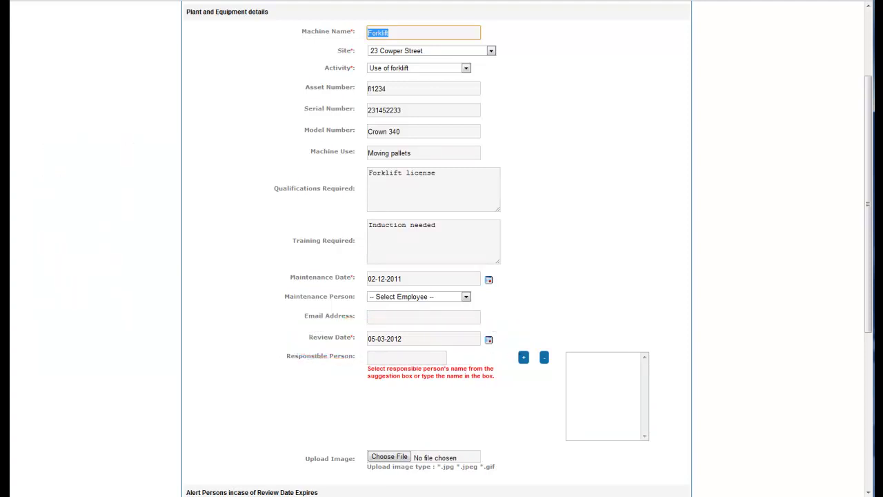
pyautogui.moveTo(869, 216); pyautogui.dragTo(869, 343)
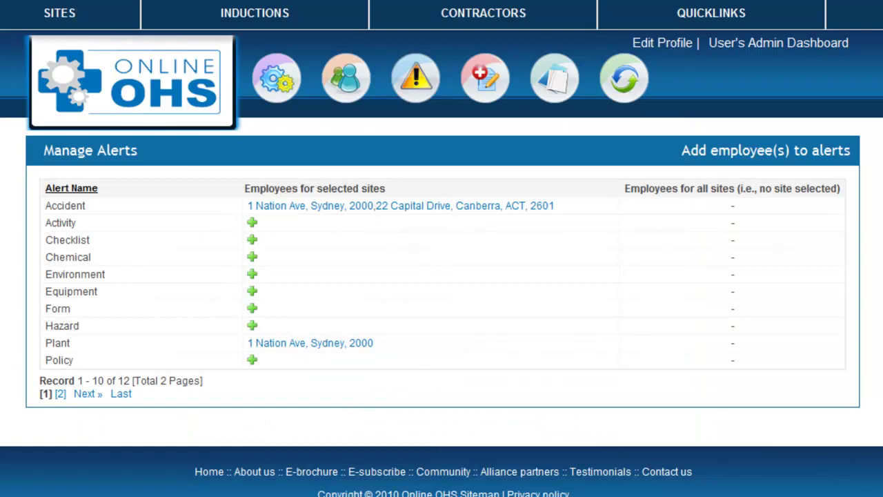
pyautogui.moveTo(302, 107)
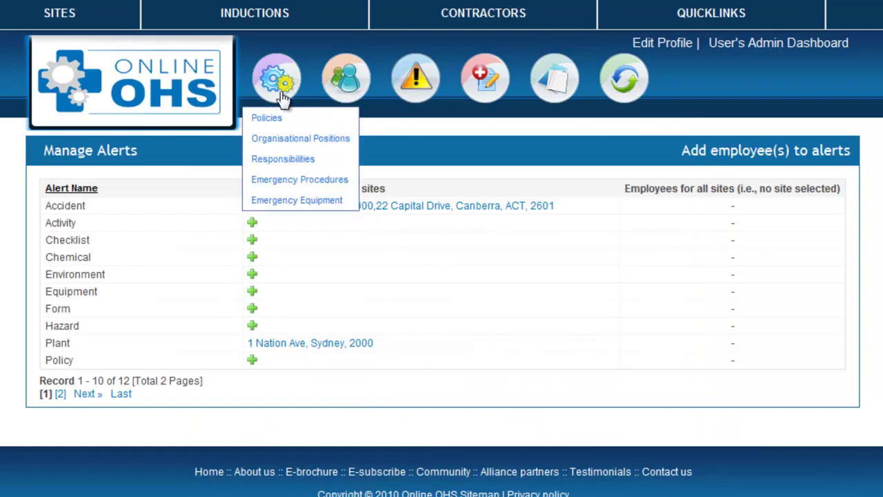
pyautogui.click(267, 121)
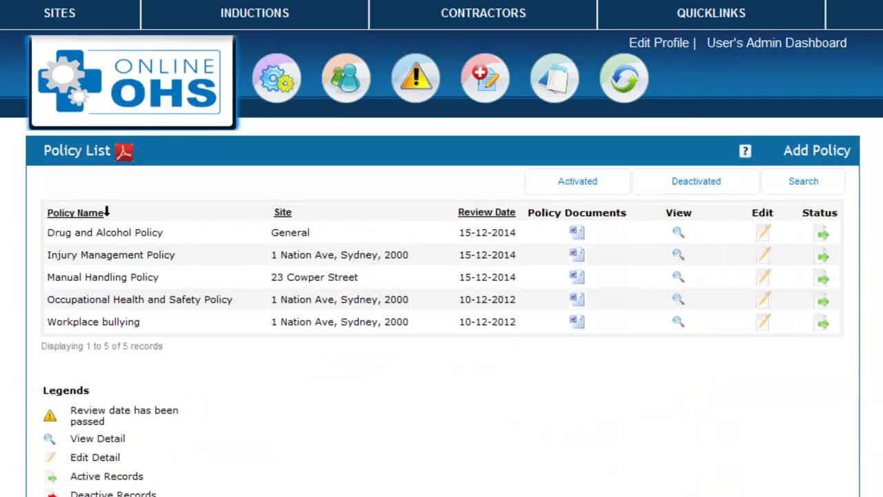